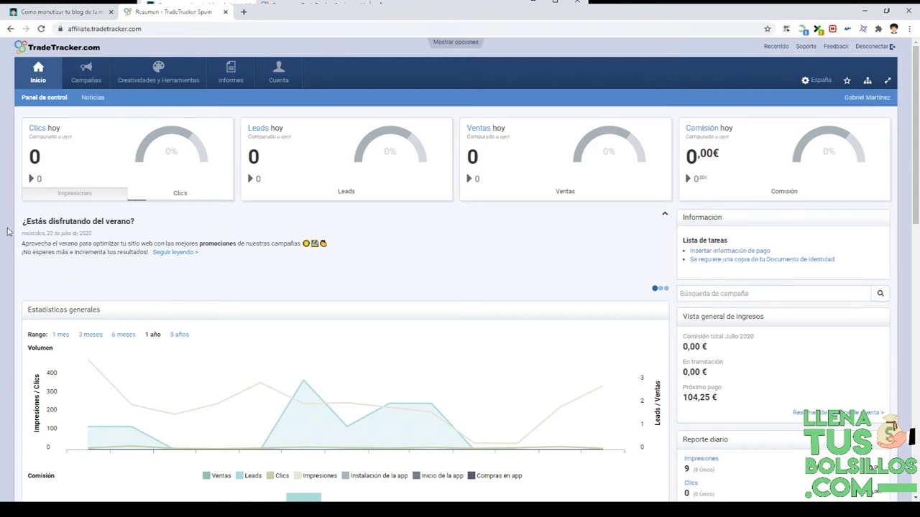
Open the campaign categories and look through the active campaigns under Salud y belleza
mouse_move(124, 81)
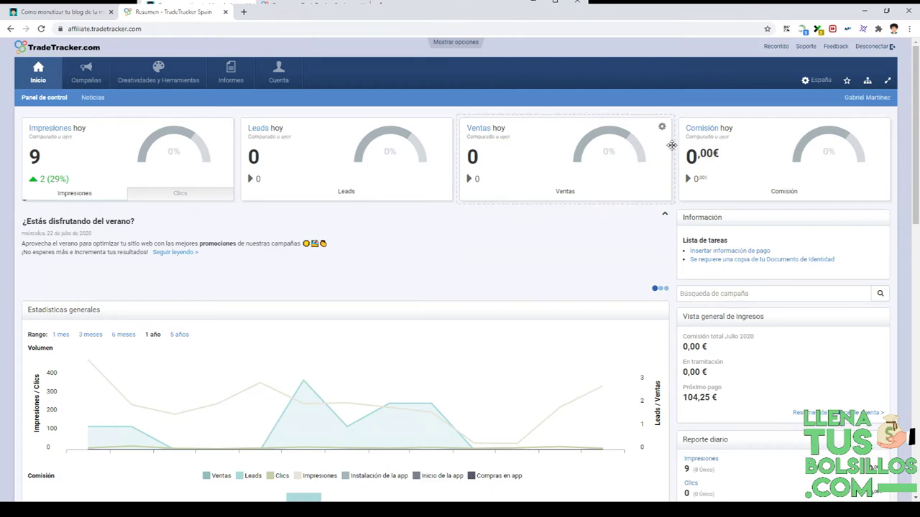
click(87, 79)
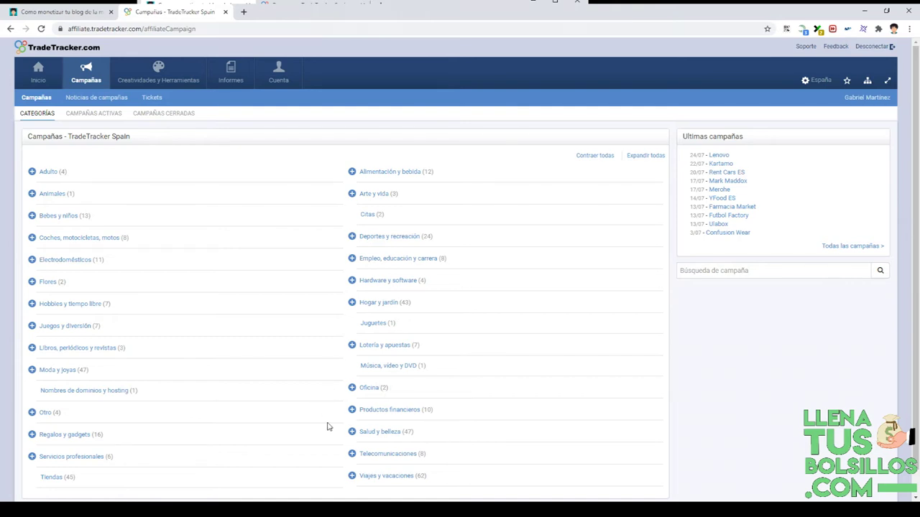
click(370, 434)
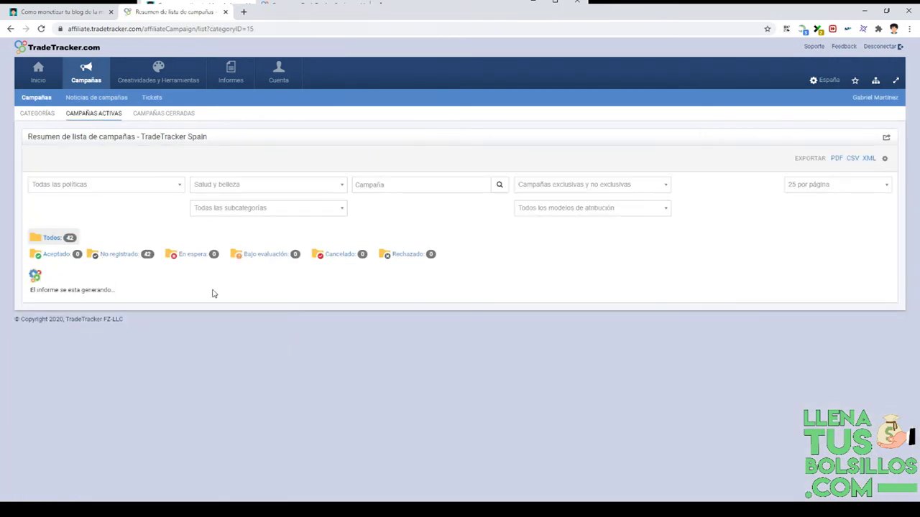
scroll(213, 296, down, 2)
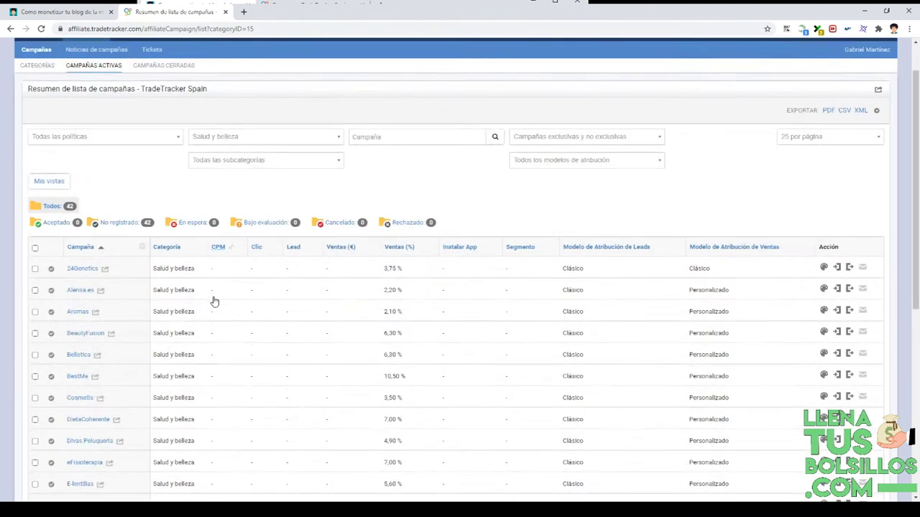
scroll(213, 297, up, 2)
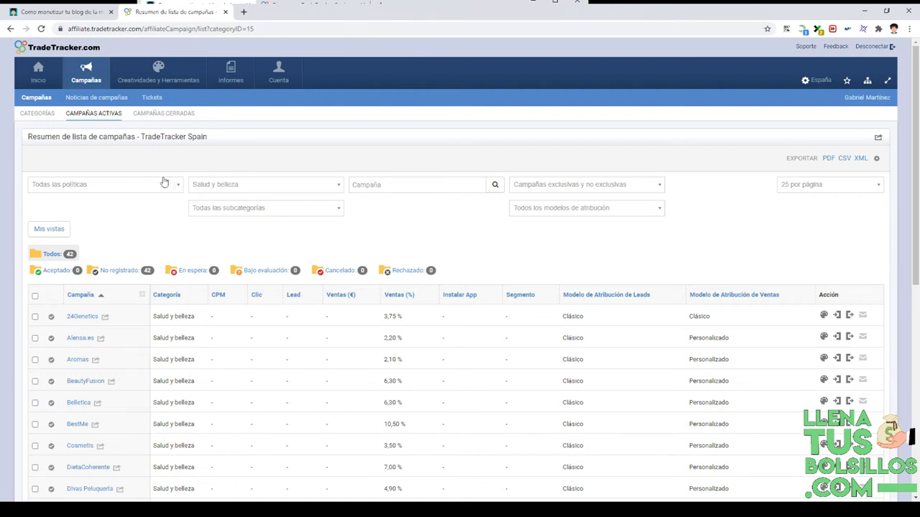
scroll(221, 235, down, 6)
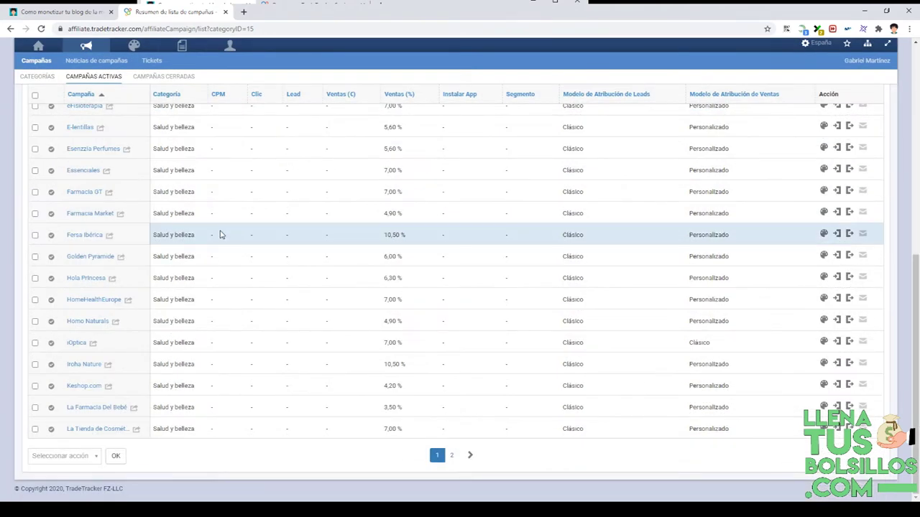
scroll(220, 235, up, 6)
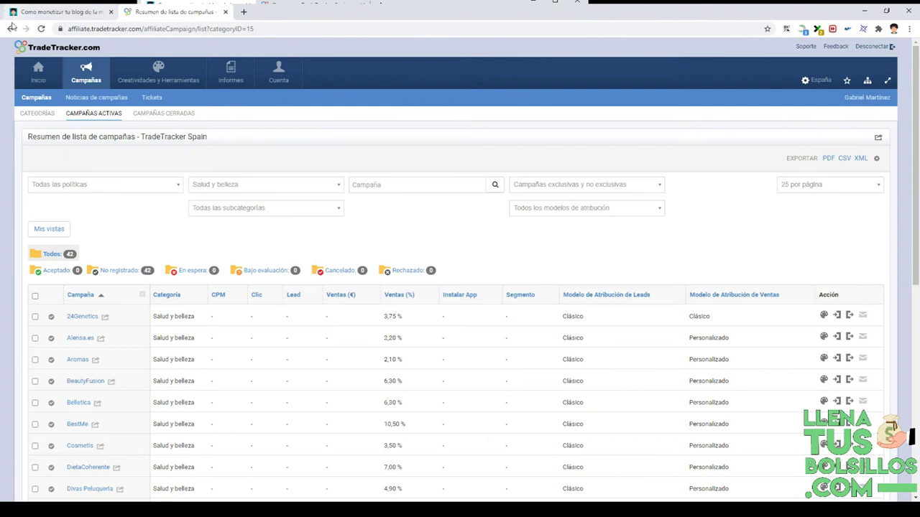
Return to the campaign categories, search for "lifepoints" and open the details of the LifePoints - CPL campaign
click(10, 28)
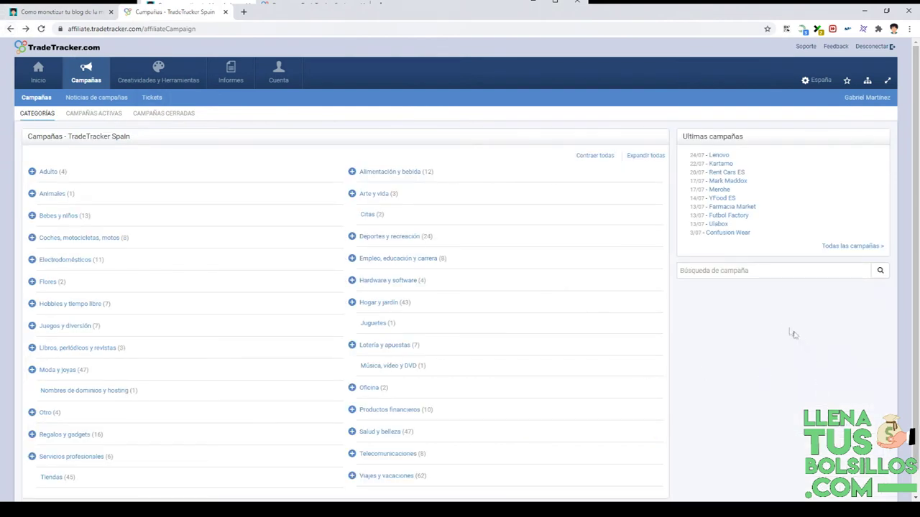
click(753, 271)
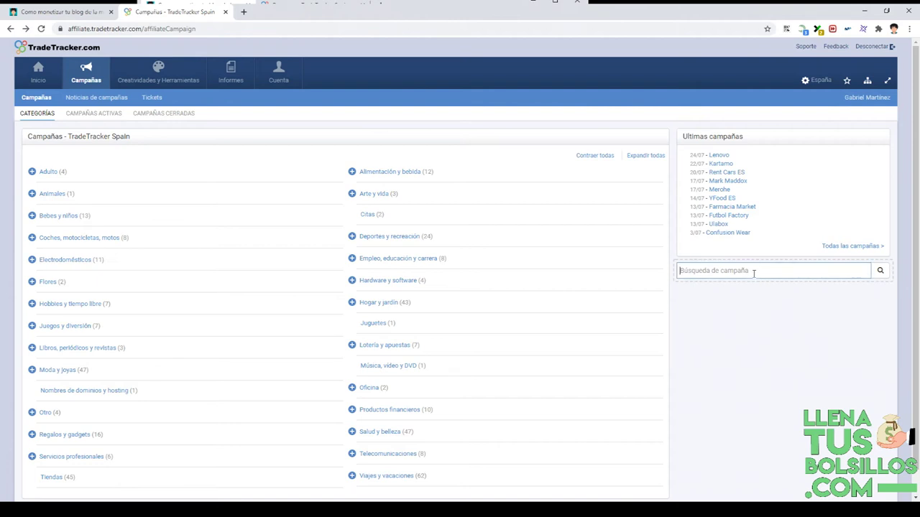
text(lifepoints)
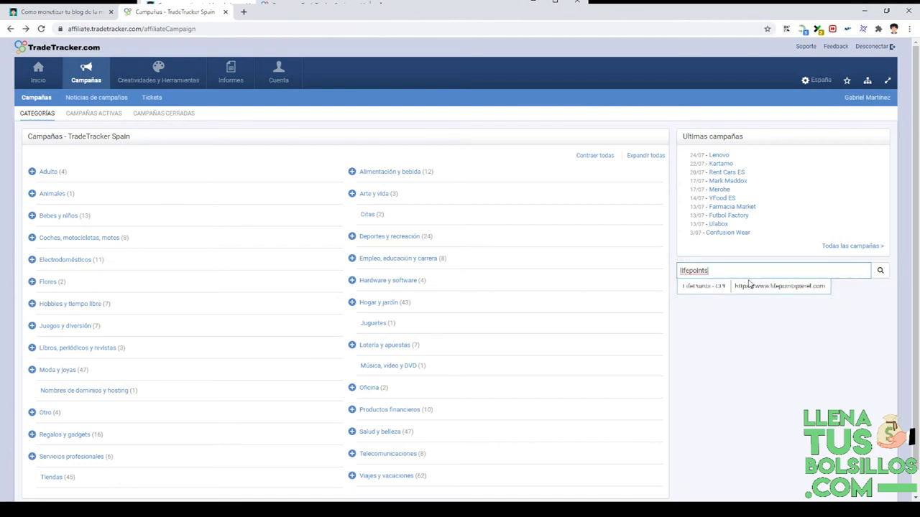
click(749, 289)
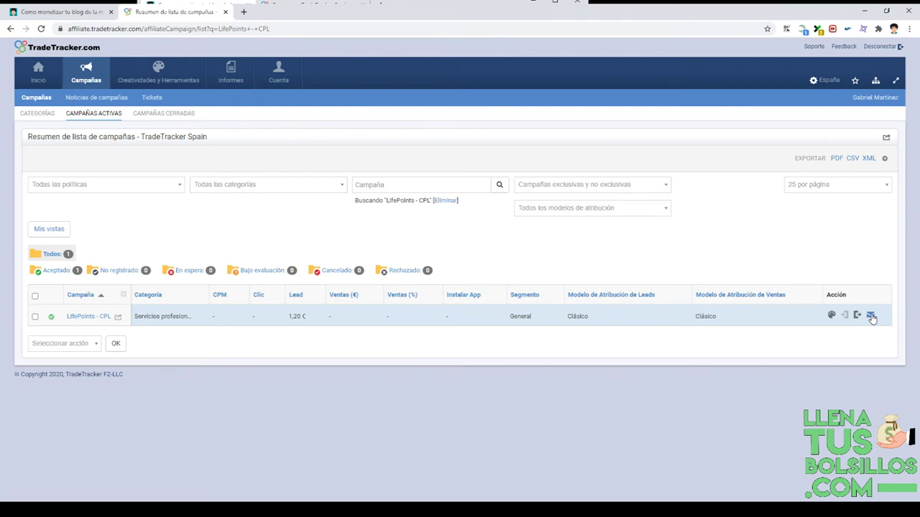
click(81, 318)
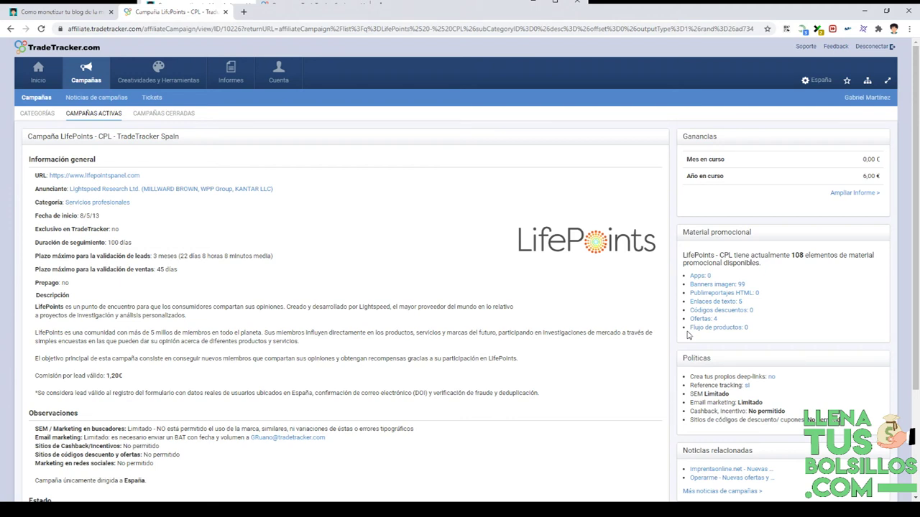
Open the image banners of the LifePoints - CPL campaign and look through the first page of them
click(698, 286)
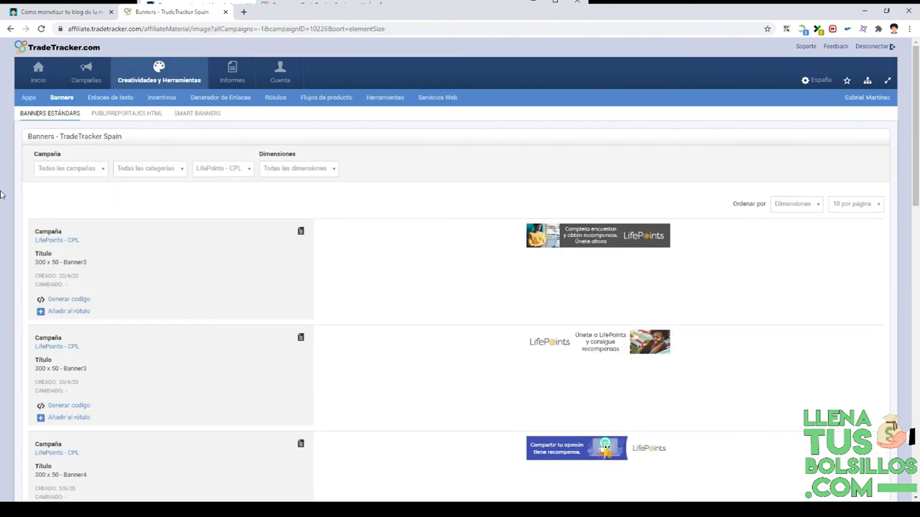
scroll(159, 261, down, 1)
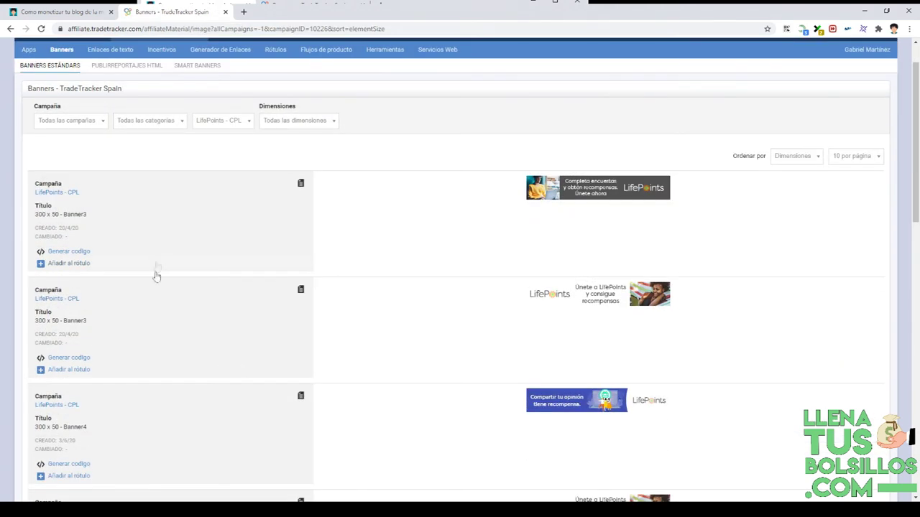
scroll(158, 297, down, 15)
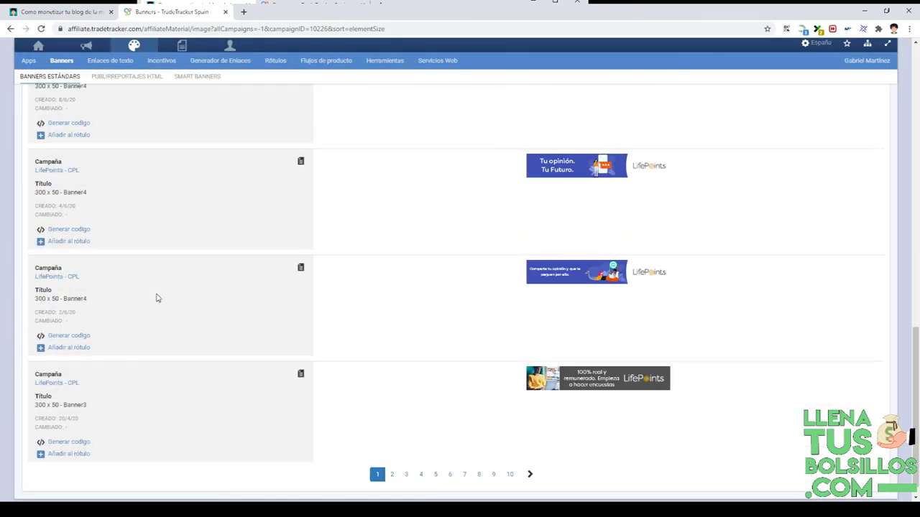
scroll(157, 298, down, 5)
scroll(157, 298, up, 10)
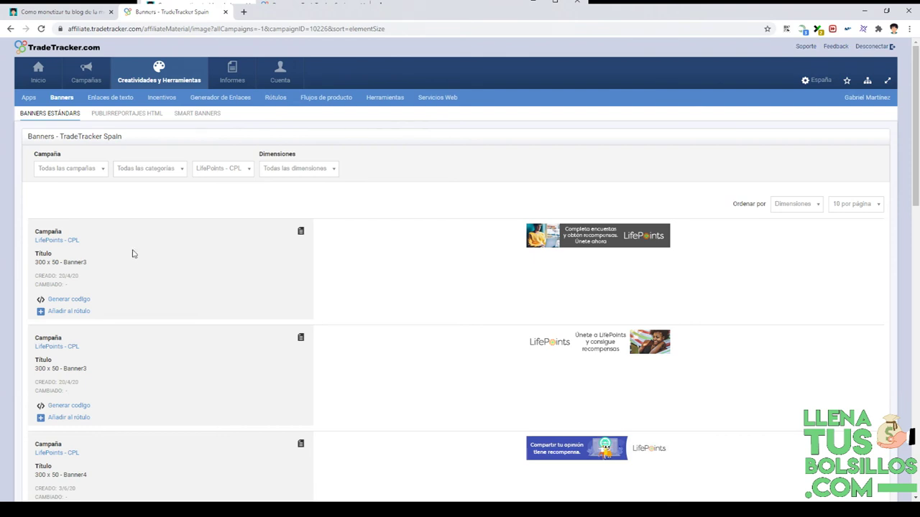
Generate the HTML code for the first 300 x 50 - Banner3 banner and highlight the whole code
click(52, 299)
scroll(278, 292, down, 2)
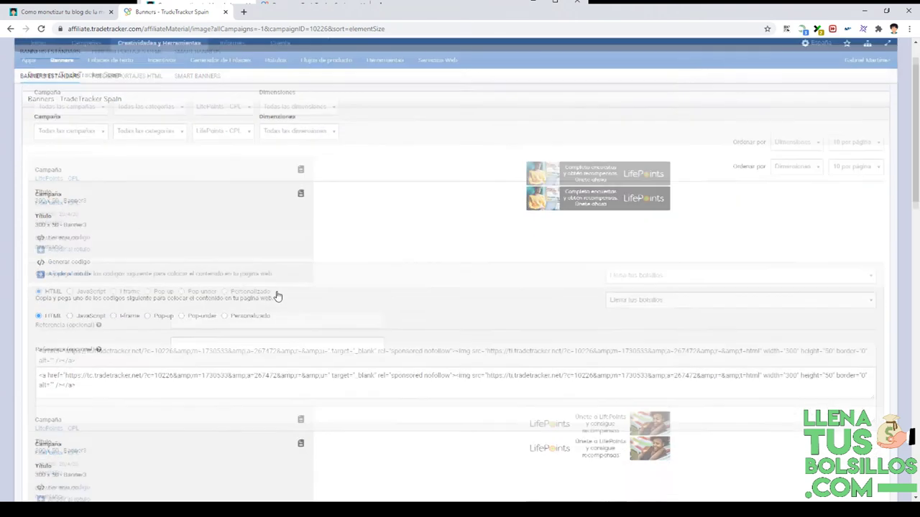
drag(75, 279, 39, 267)
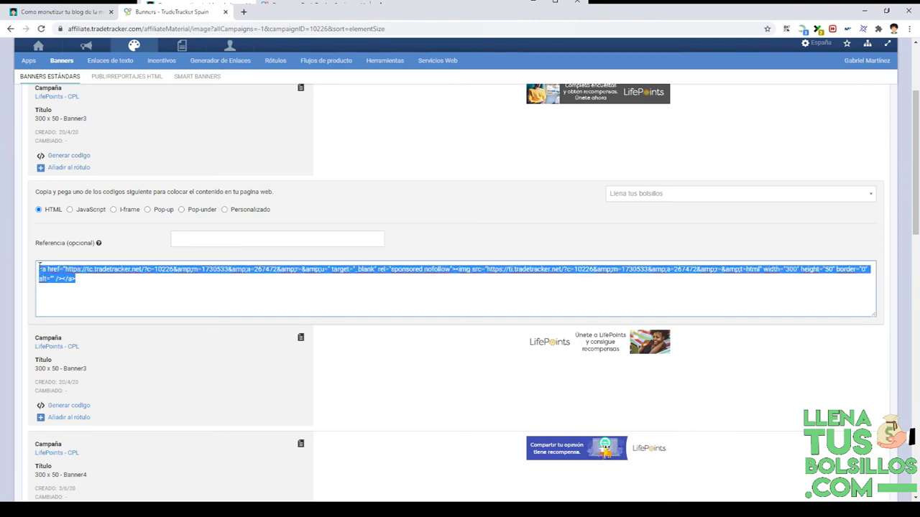
click(72, 275)
triple_click(103, 288)
click(117, 287)
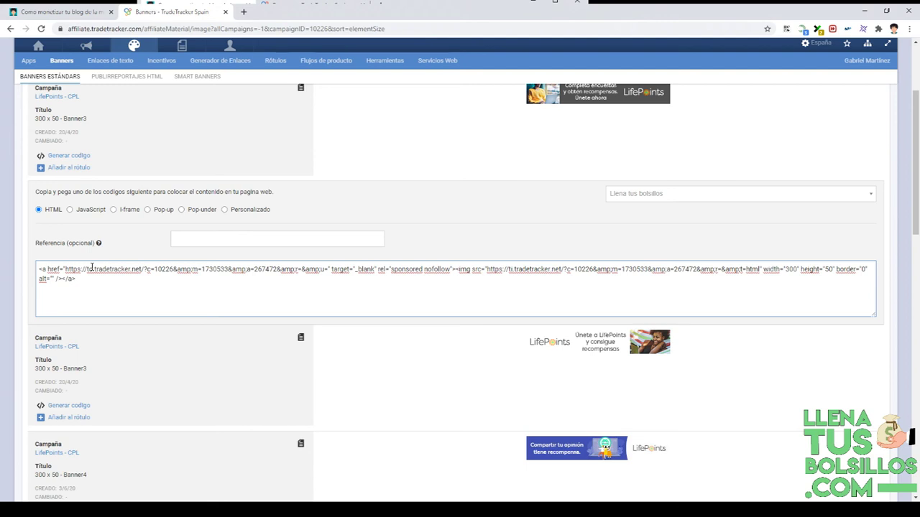
Highlight the tracking URL in the banner code's href attribute and the complete code in turn, and clear the selection
drag(65, 269, 330, 272)
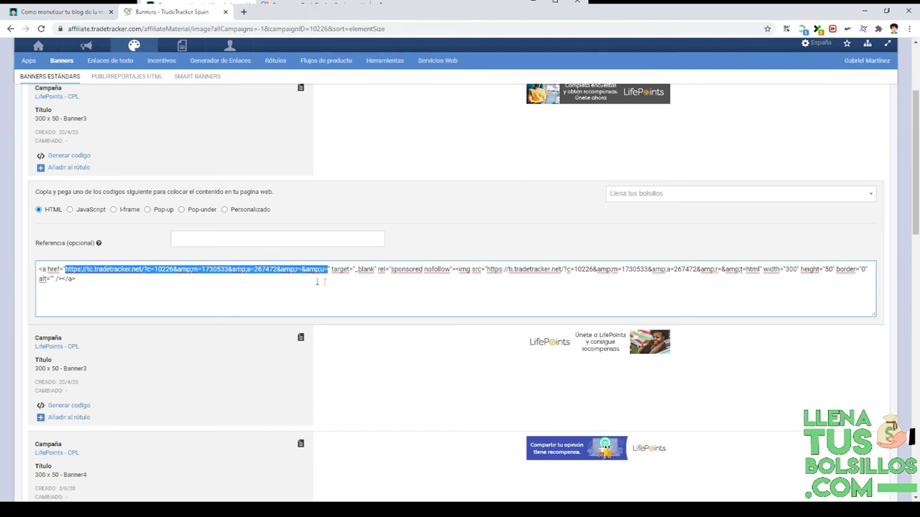
click(195, 288)
key(ctrl+a)
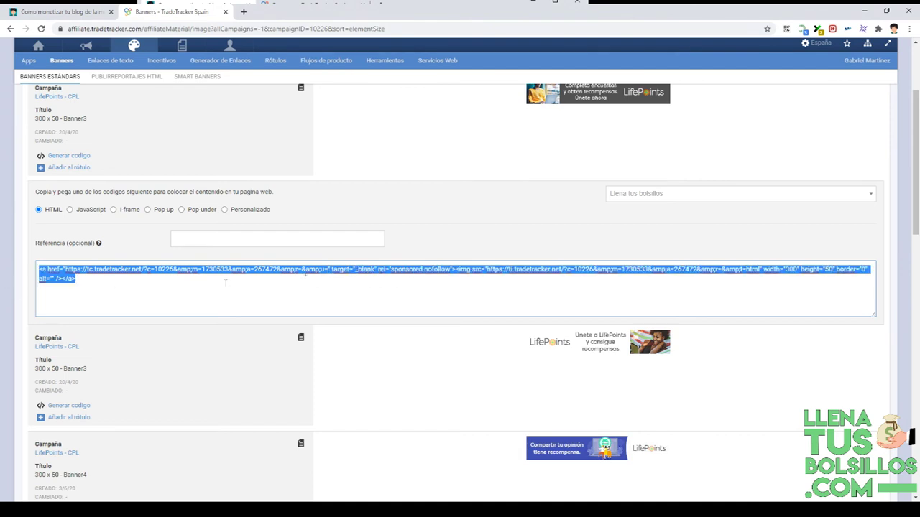
click(245, 300)
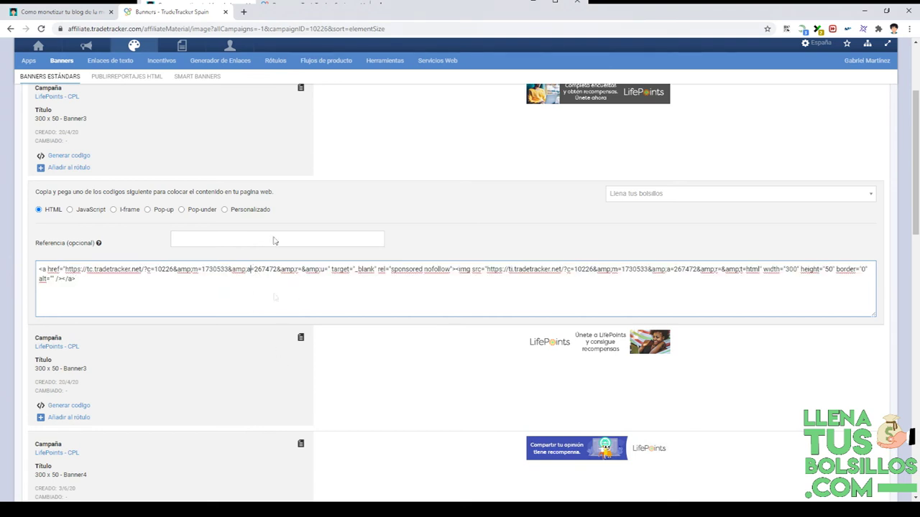
click(393, 206)
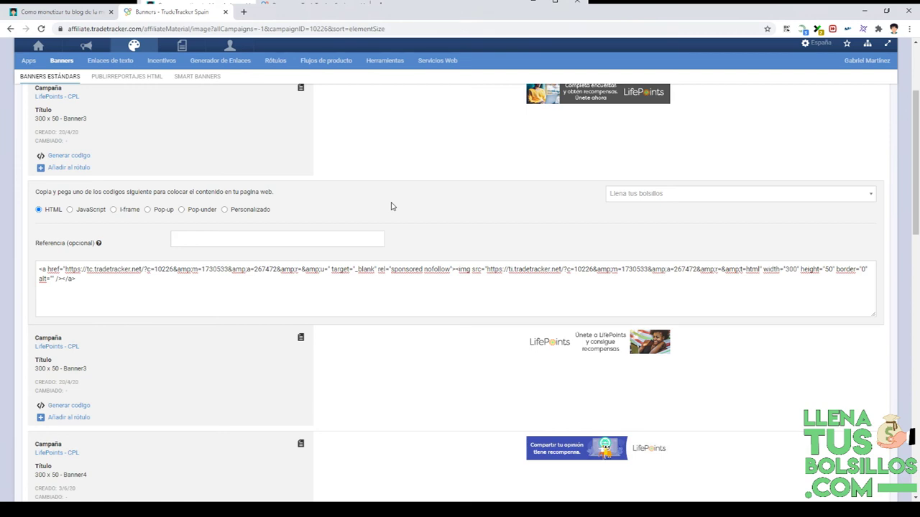
Switch to the blog article on monetizing a blog with TradeTracker and go back to its beginning
scroll(380, 233, up, 2)
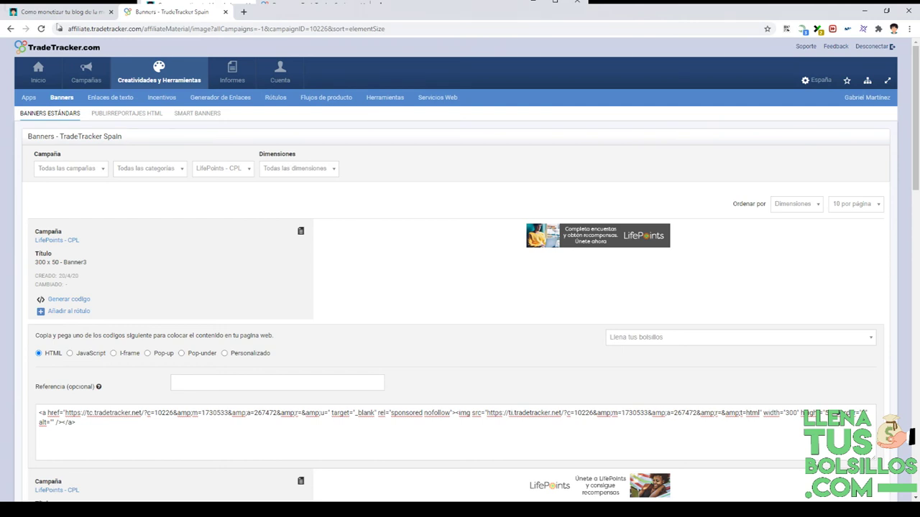
mouse_move(38, 72)
click(43, 10)
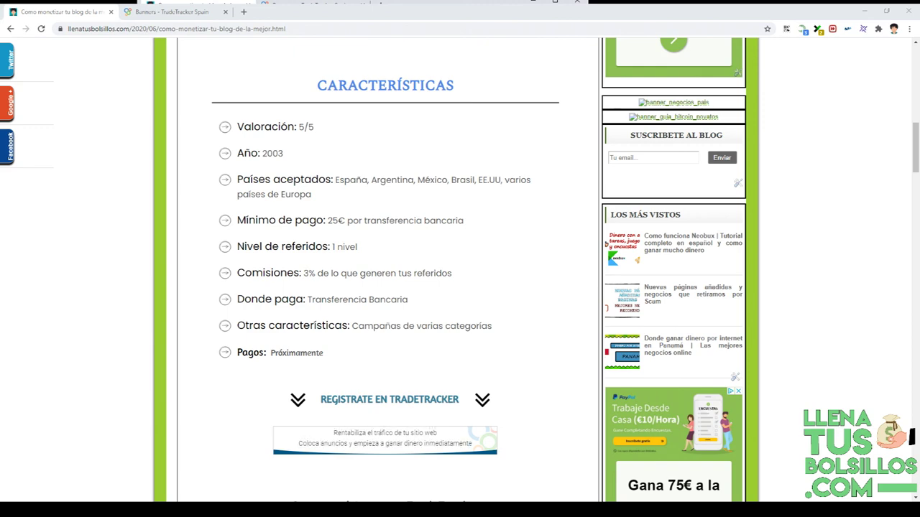
scroll(459, 269, up, 3)
scroll(460, 270, up, 6)
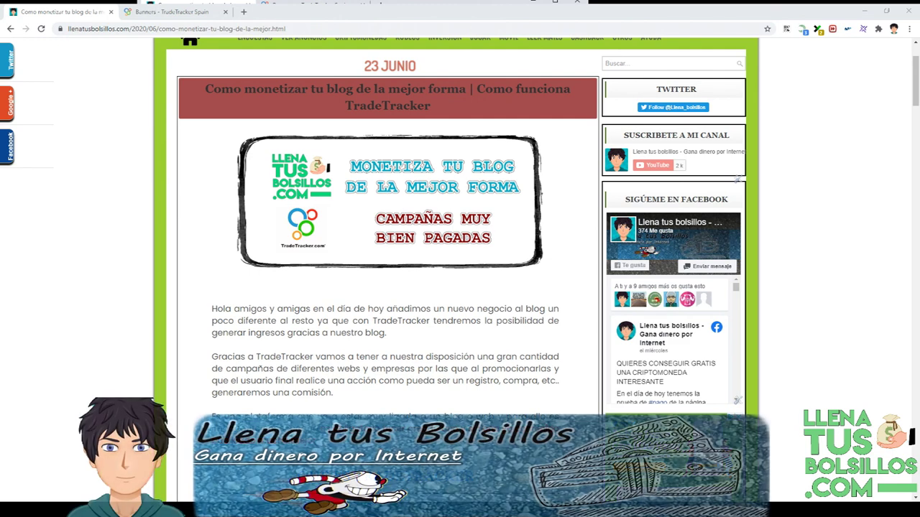
scroll(456, 223, up, 2)
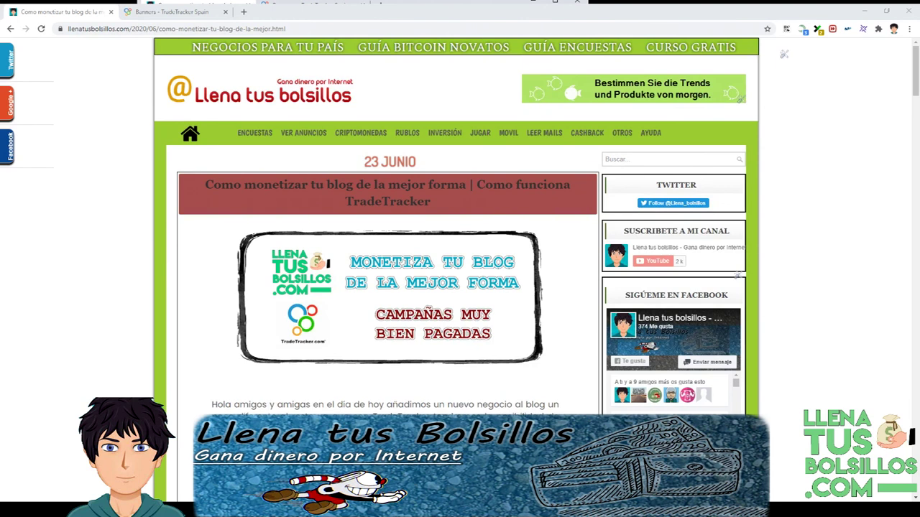